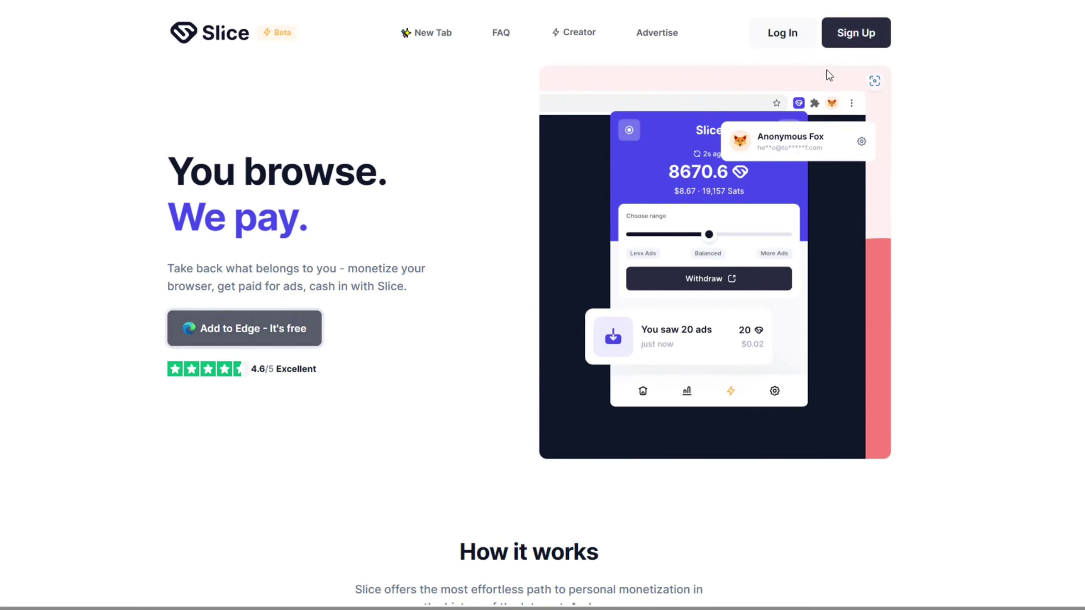
Sign up for a Slice account, pass the rotate captcha, and submit the emailed verification code.
{"action": "left_click", "coordinate": [845, 41]}
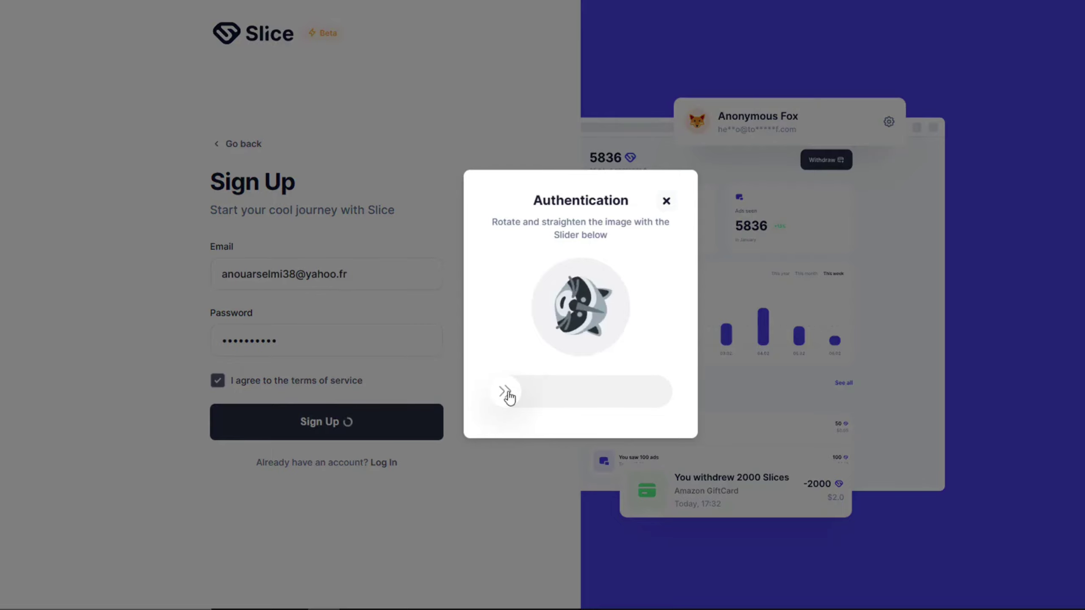
{"action": "left_click_drag", "start_coordinate": [504, 393], "coordinate": [614, 402]}
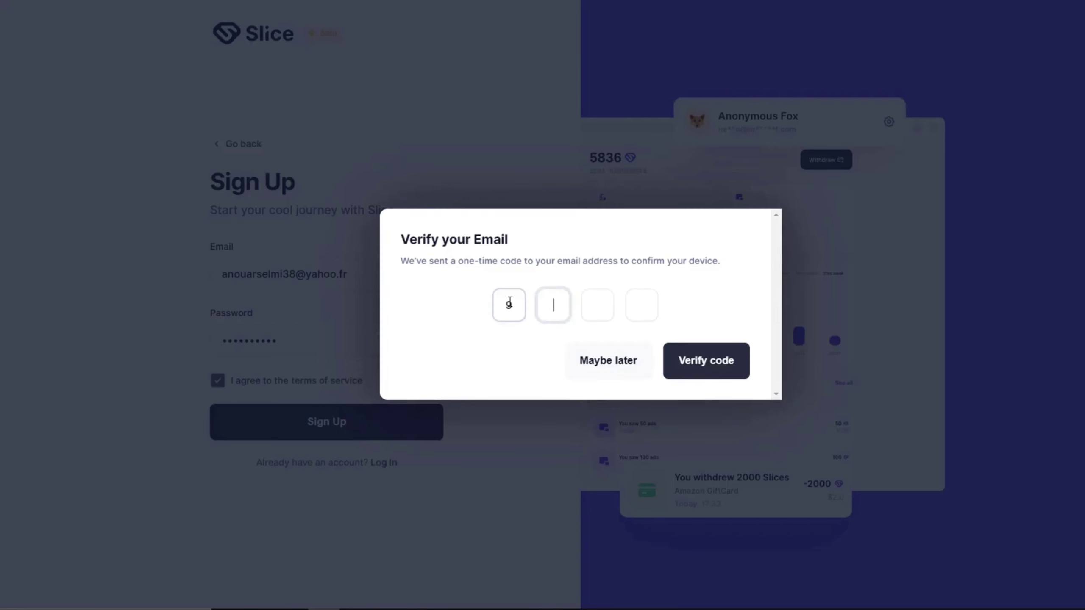
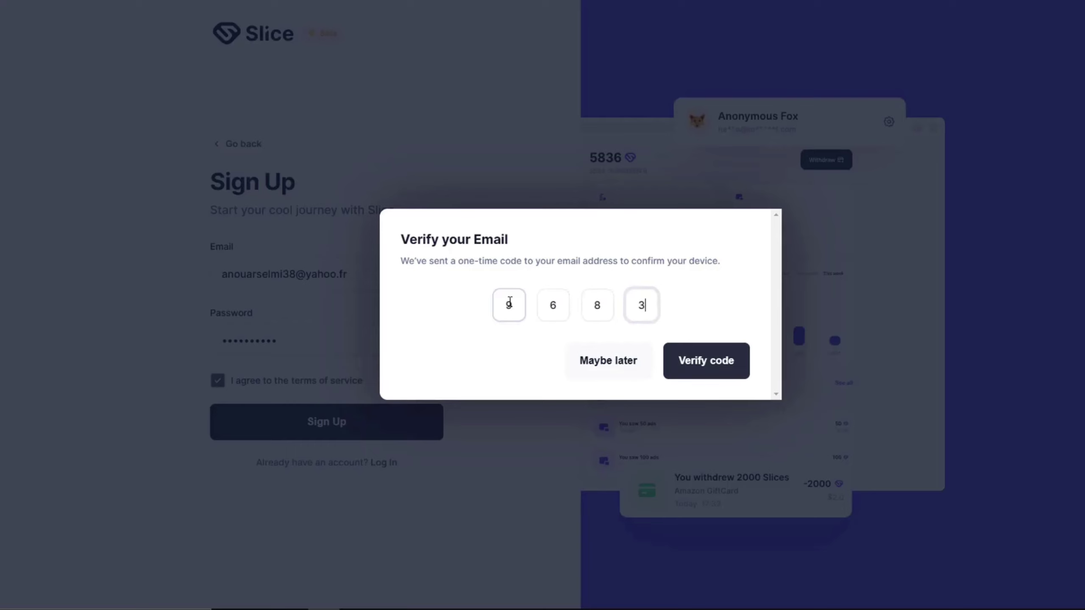
{"action": "left_click", "coordinate": [705, 364]}
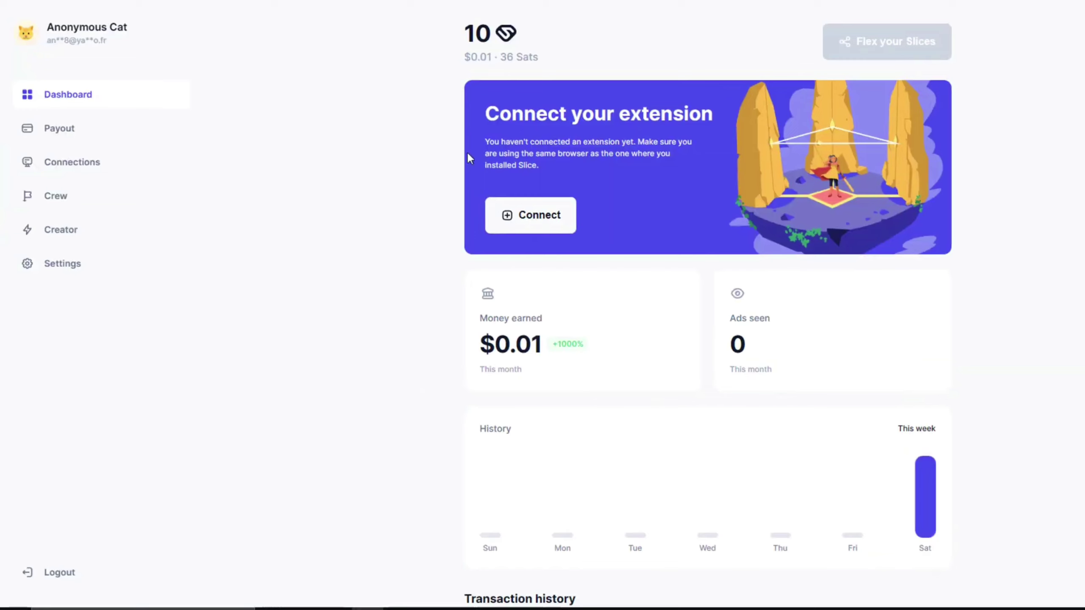
Bring up the dashboard's Connect your extension instructions.
{"action": "left_click", "coordinate": [528, 215]}
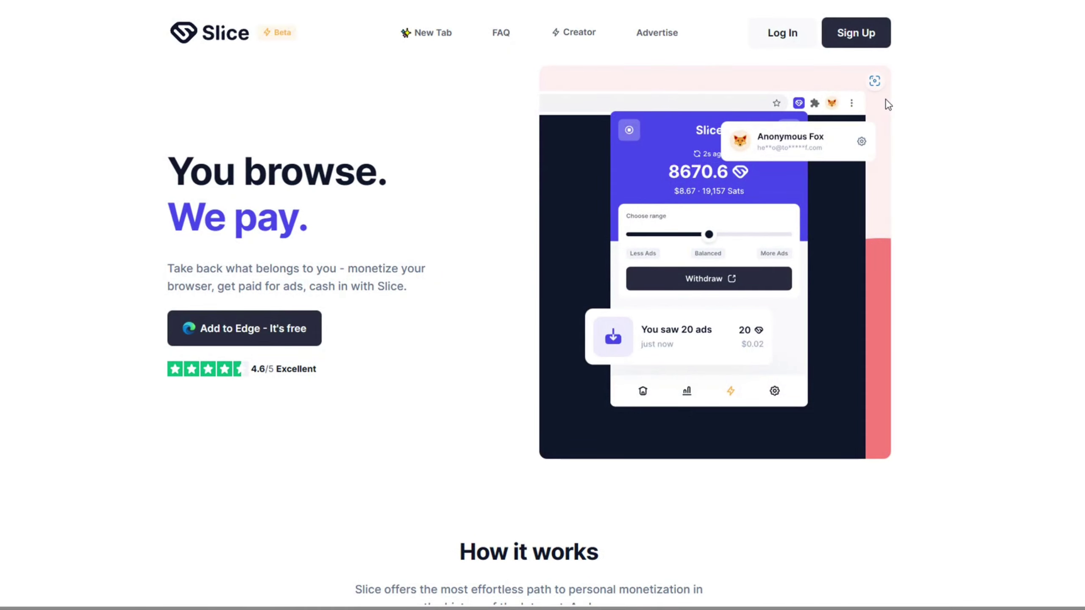
Log in with Remember me ticked, pass the captcha, and show the extension's 11-Slice balance summary.
{"action": "left_click", "coordinate": [780, 33]}
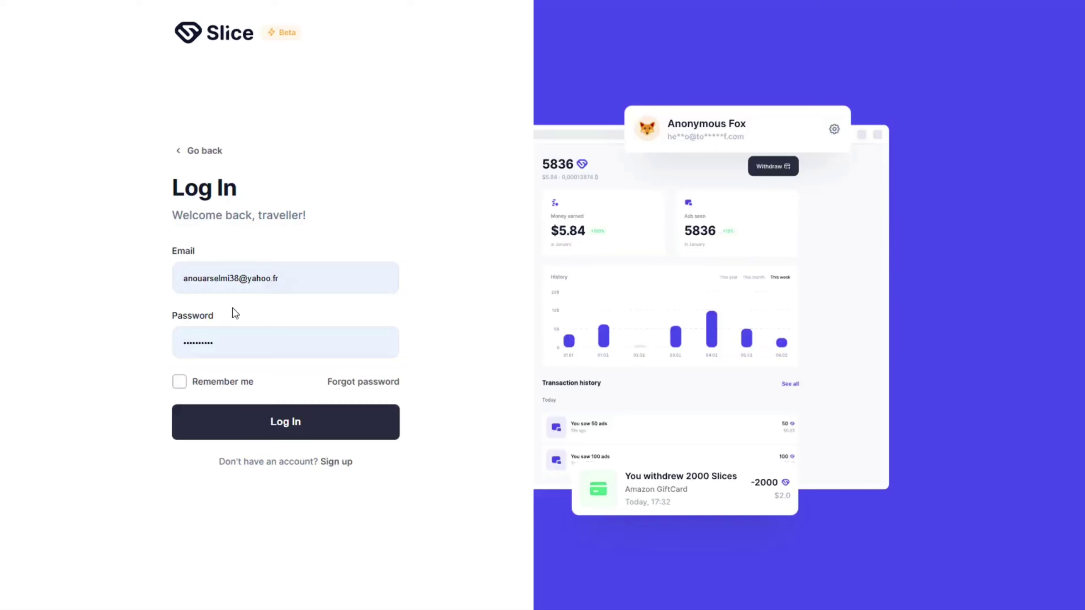
{"action": "left_click", "coordinate": [236, 383]}
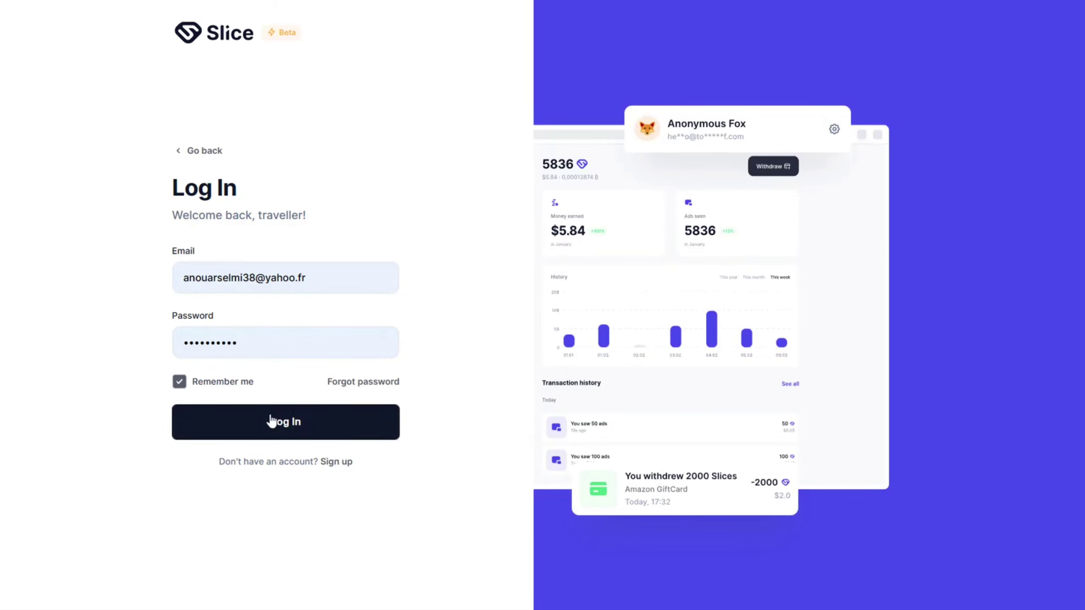
{"action": "left_click", "coordinate": [270, 421]}
{"action": "left_click_drag", "start_coordinate": [455, 393], "coordinate": [547, 395]}
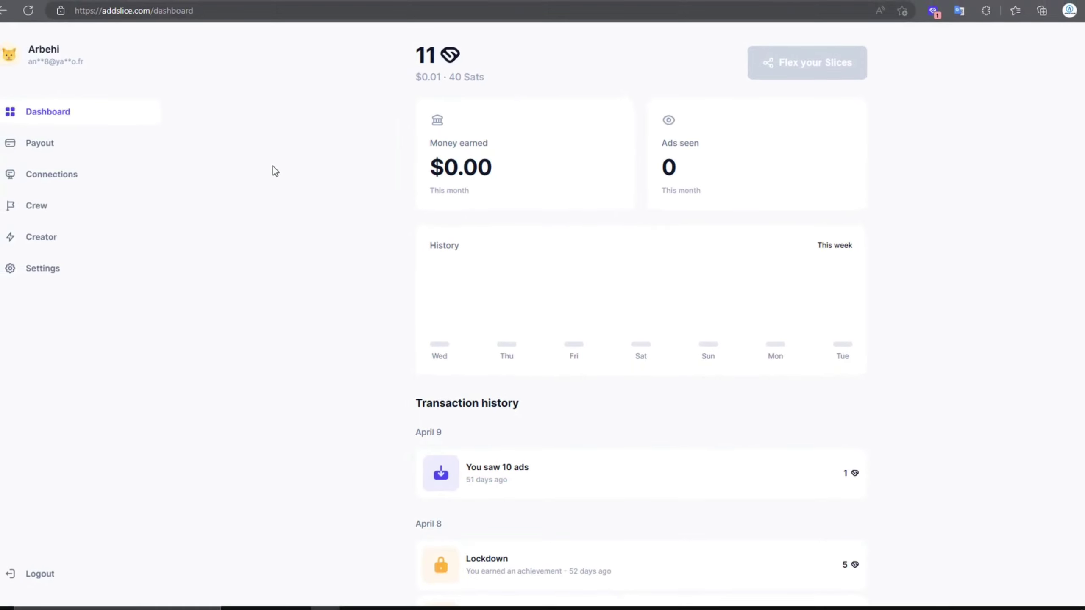
{"action": "left_click", "coordinate": [934, 10]}
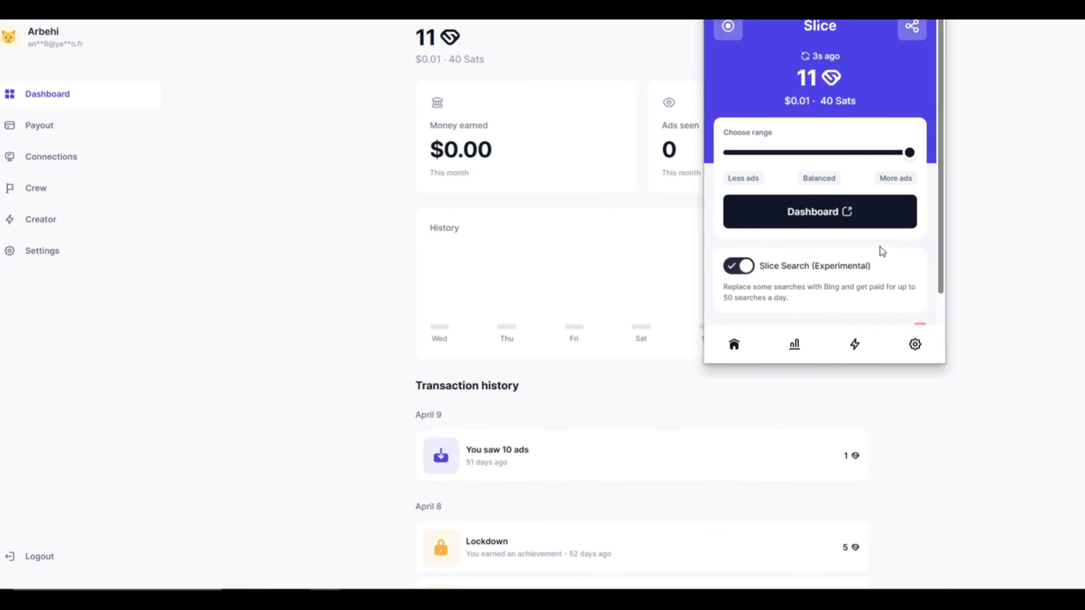
Browse the extension's settings and their ad options.
{"action": "scroll", "coordinate": [931, 298], "scroll_direction": "down", "scroll_amount": 1}
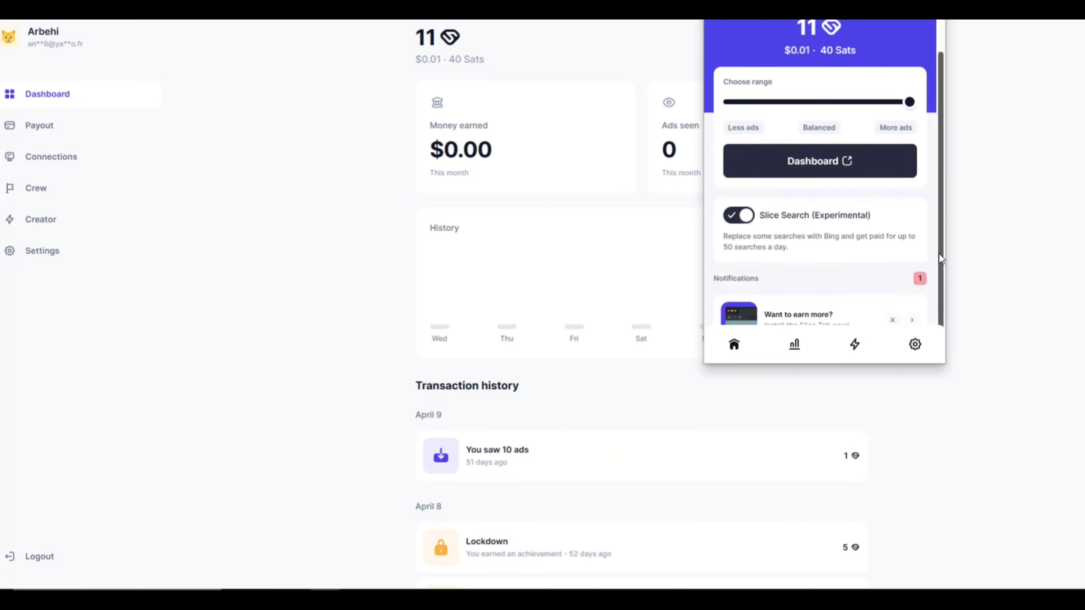
{"action": "scroll", "coordinate": [934, 291], "scroll_direction": "down", "scroll_amount": 1}
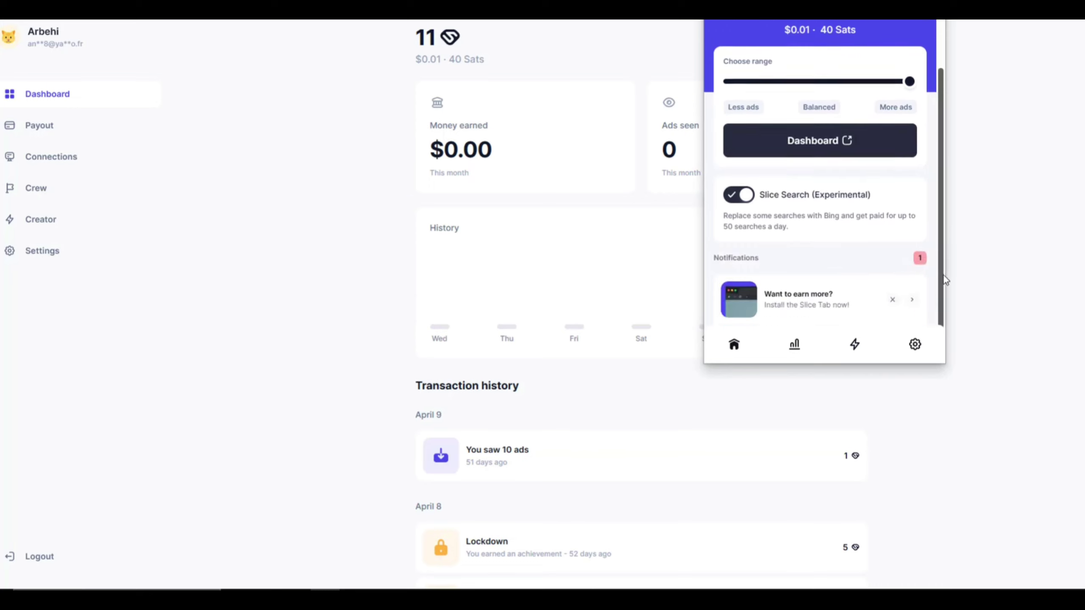
{"action": "left_click", "coordinate": [915, 344]}
{"action": "scroll", "coordinate": [865, 271], "scroll_direction": "up", "scroll_amount": 2}
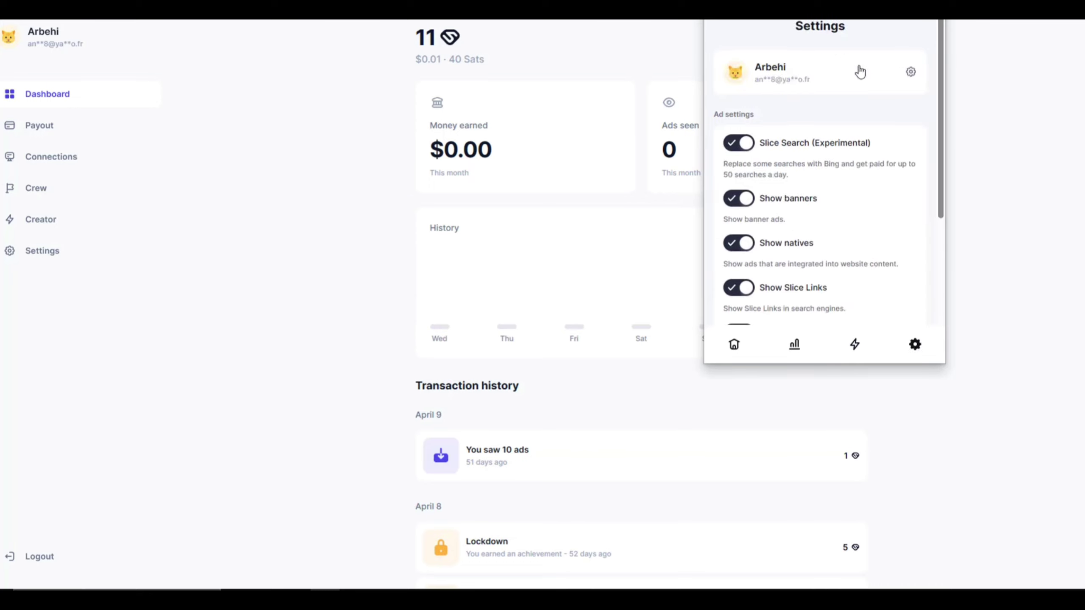
{"action": "scroll", "coordinate": [918, 175], "scroll_direction": "down", "scroll_amount": 2}
{"action": "scroll", "coordinate": [918, 174], "scroll_direction": "up", "scroll_amount": 2}
{"action": "scroll", "coordinate": [915, 187], "scroll_direction": "down", "scroll_amount": 5}
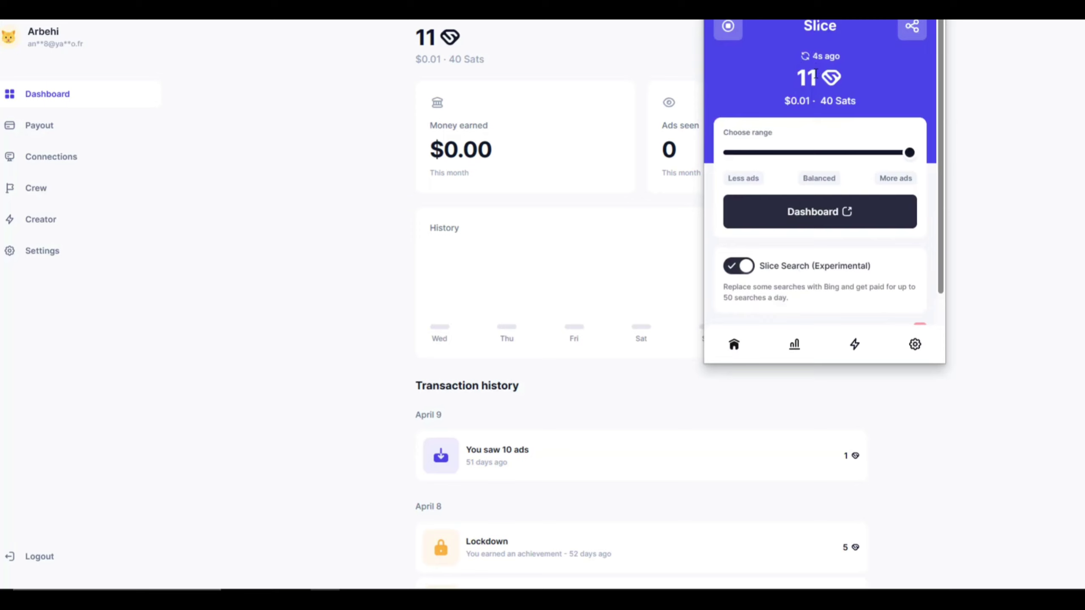
{"action": "scroll", "coordinate": [744, 220], "scroll_direction": "down", "scroll_amount": 1}
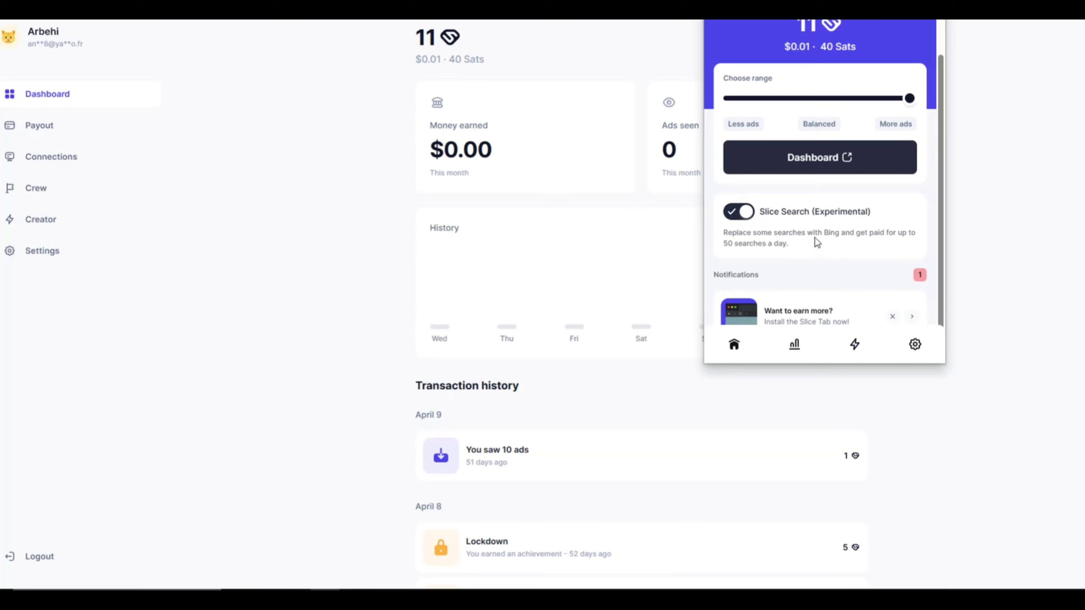
{"action": "scroll", "coordinate": [817, 243], "scroll_direction": "down", "scroll_amount": 1}
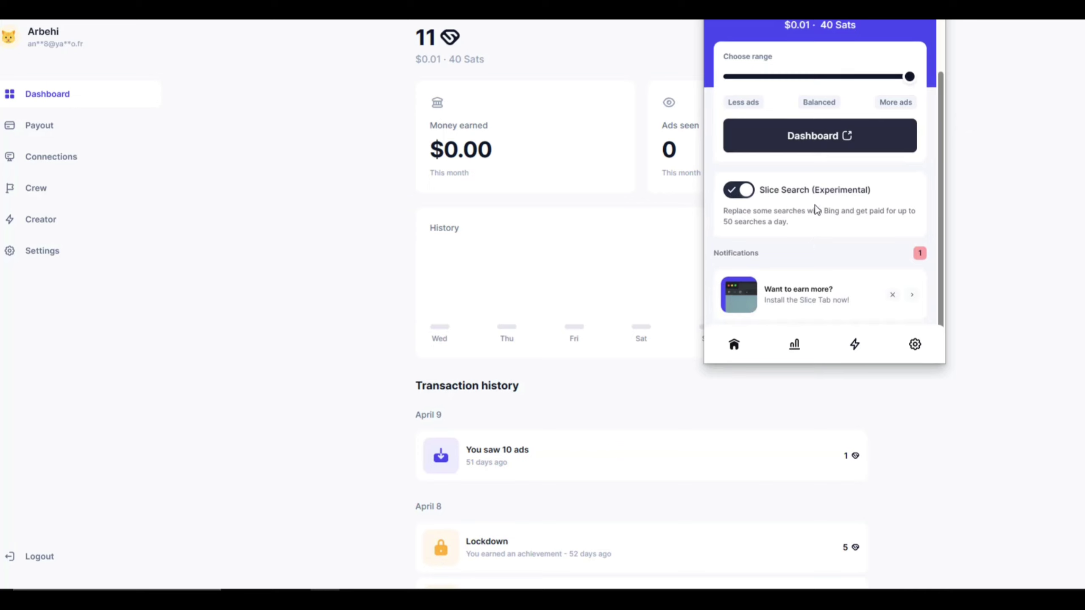
View the extension's earnings history, then return to its settings.
{"action": "left_click", "coordinate": [794, 344]}
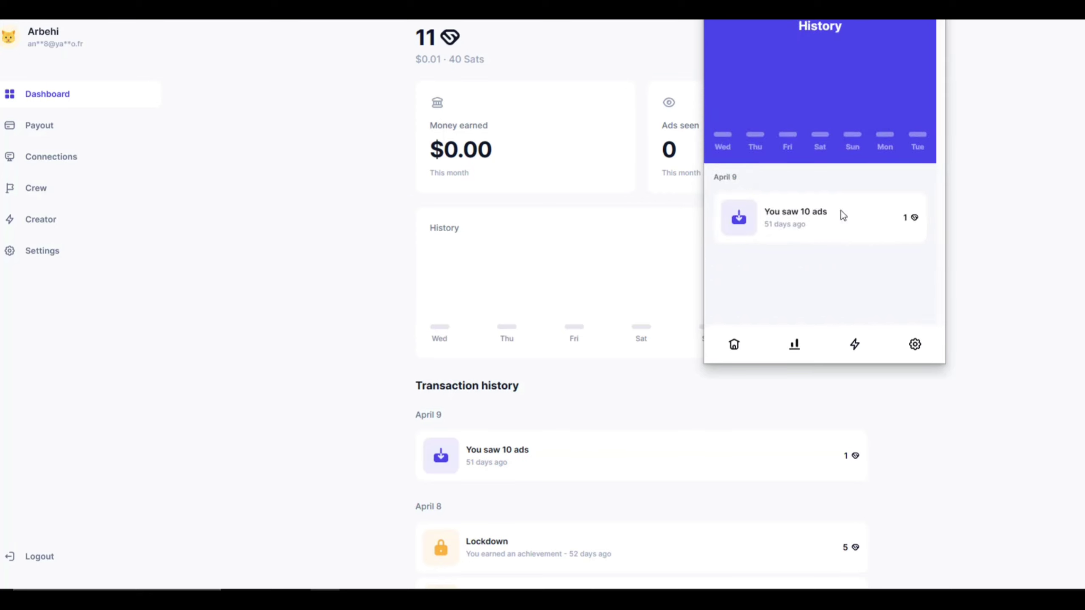
{"action": "left_click", "coordinate": [915, 345]}
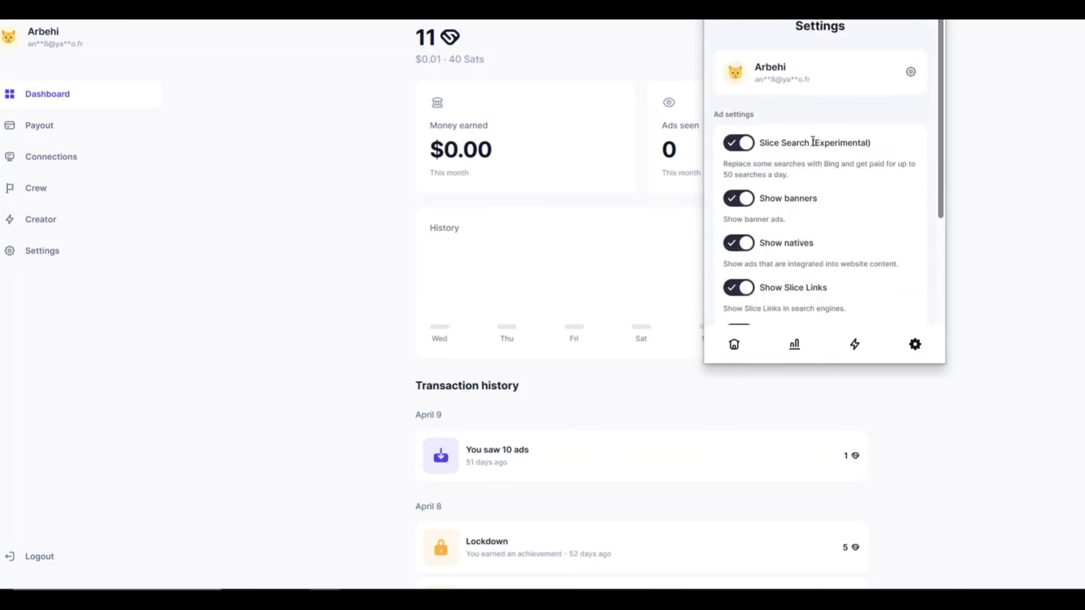
{"action": "scroll", "coordinate": [840, 205], "scroll_direction": "down", "scroll_amount": 3}
{"action": "scroll", "coordinate": [841, 204], "scroll_direction": "up", "scroll_amount": 3}
Confirm More ads and Slice Search on, then open the Install Slice Tab suggestion.
{"action": "scroll", "coordinate": [867, 187], "scroll_direction": "down", "scroll_amount": 3}
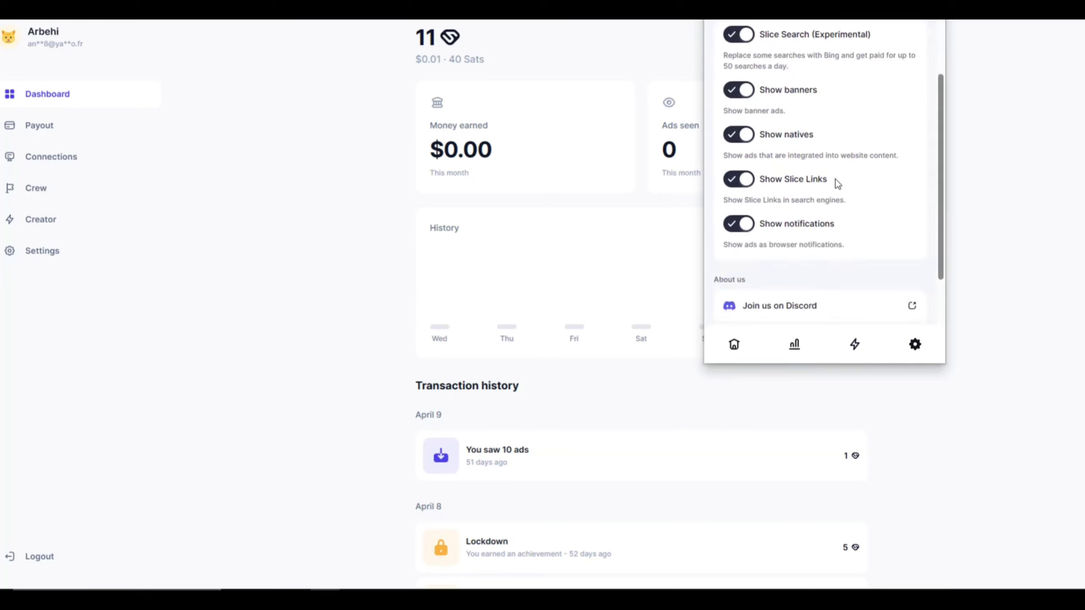
{"action": "scroll", "coordinate": [846, 184], "scroll_direction": "down", "scroll_amount": 3}
{"action": "scroll", "coordinate": [828, 184], "scroll_direction": "up", "scroll_amount": 4}
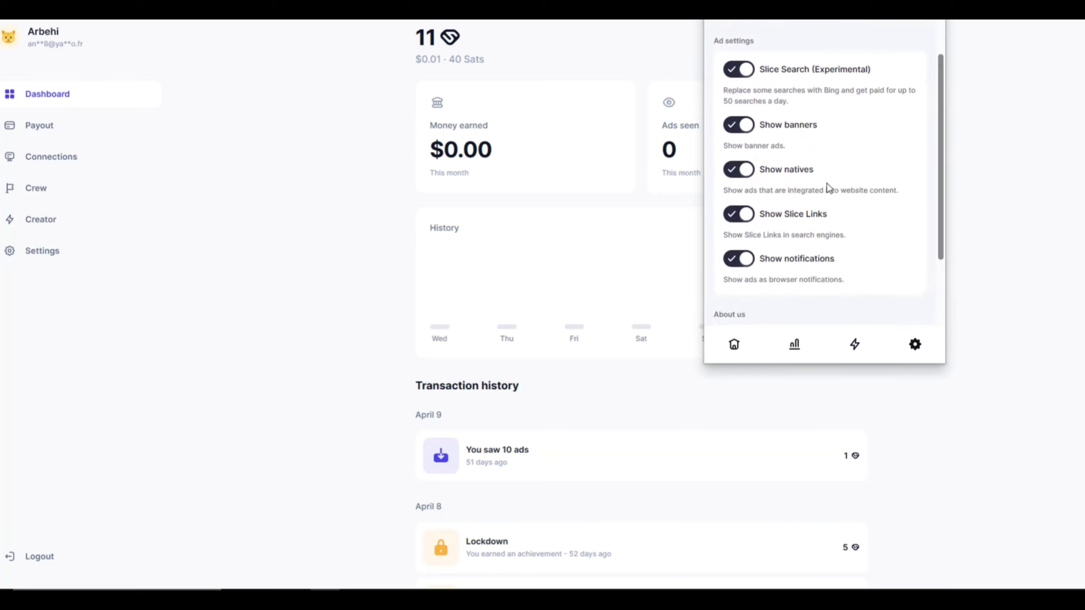
{"action": "scroll", "coordinate": [828, 183], "scroll_direction": "up", "scroll_amount": 2}
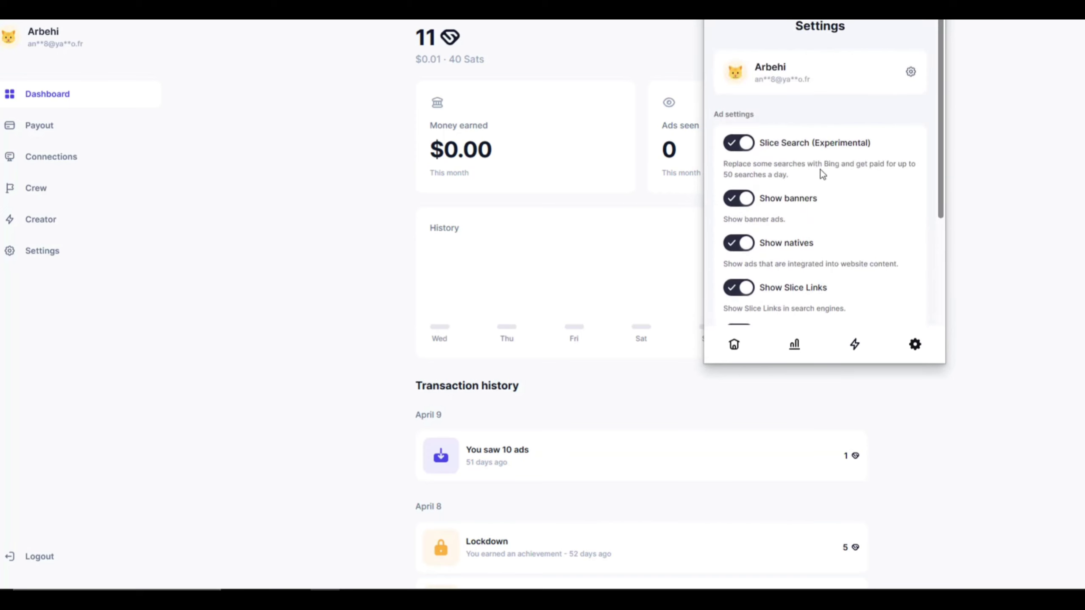
{"action": "scroll", "coordinate": [875, 264], "scroll_direction": "down", "scroll_amount": 2}
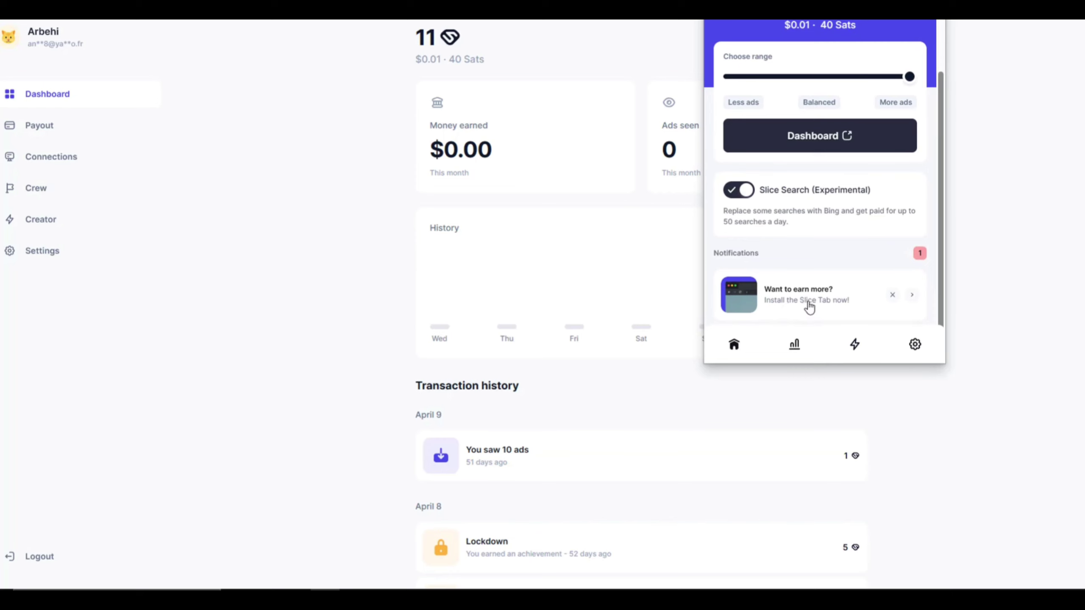
{"action": "left_click", "coordinate": [810, 307]}
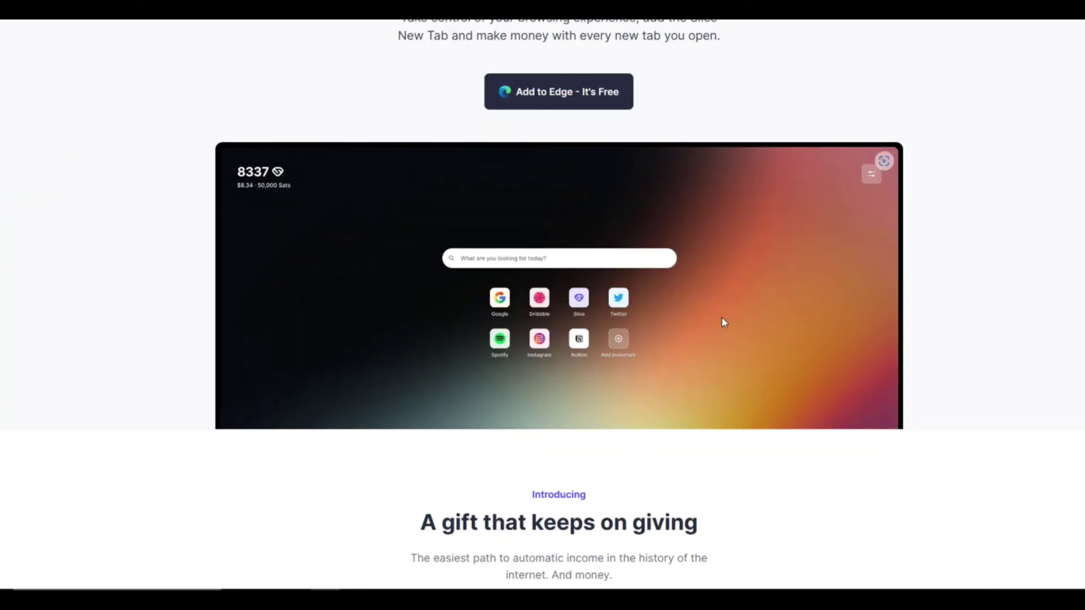
Add Slice New Tab from its store listing, accepting its permissions.
{"action": "scroll", "coordinate": [722, 322], "scroll_direction": "down", "scroll_amount": 8}
{"action": "scroll", "coordinate": [721, 320], "scroll_direction": "up", "scroll_amount": 11}
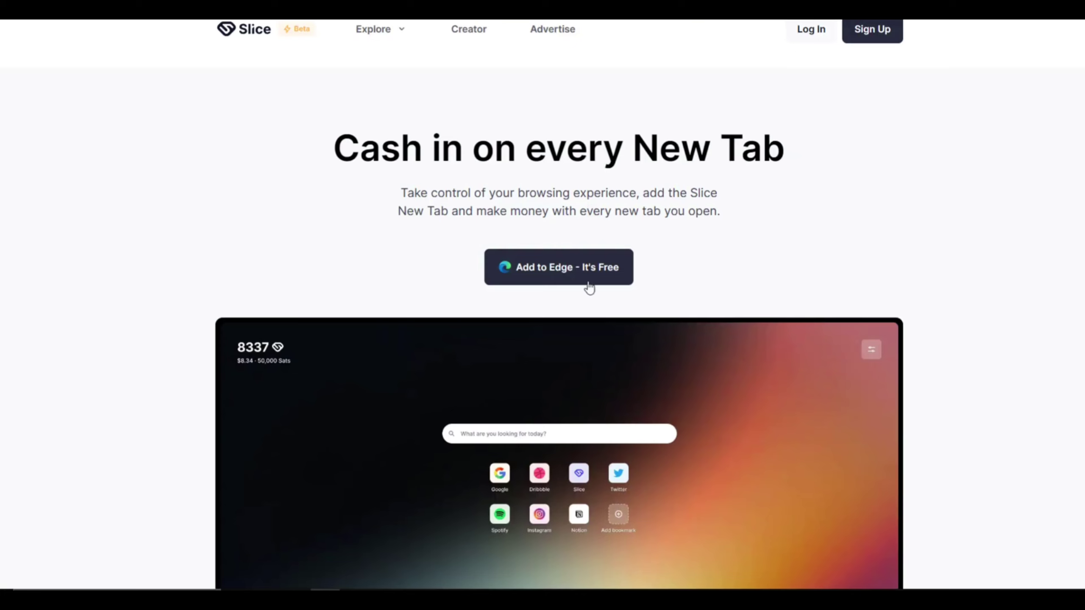
{"action": "left_click", "coordinate": [553, 274]}
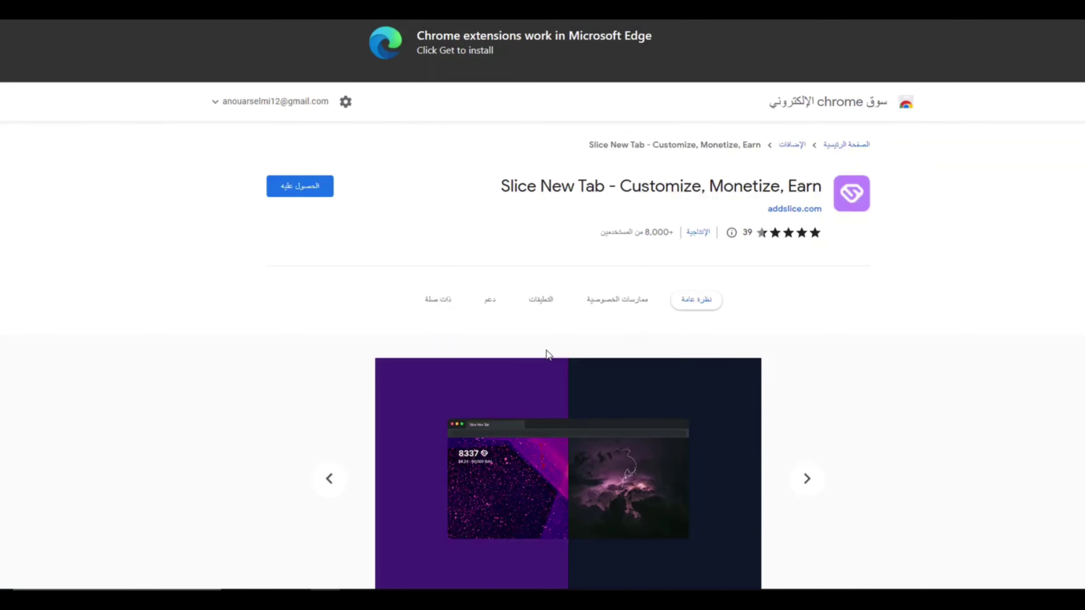
{"action": "left_click", "coordinate": [322, 194]}
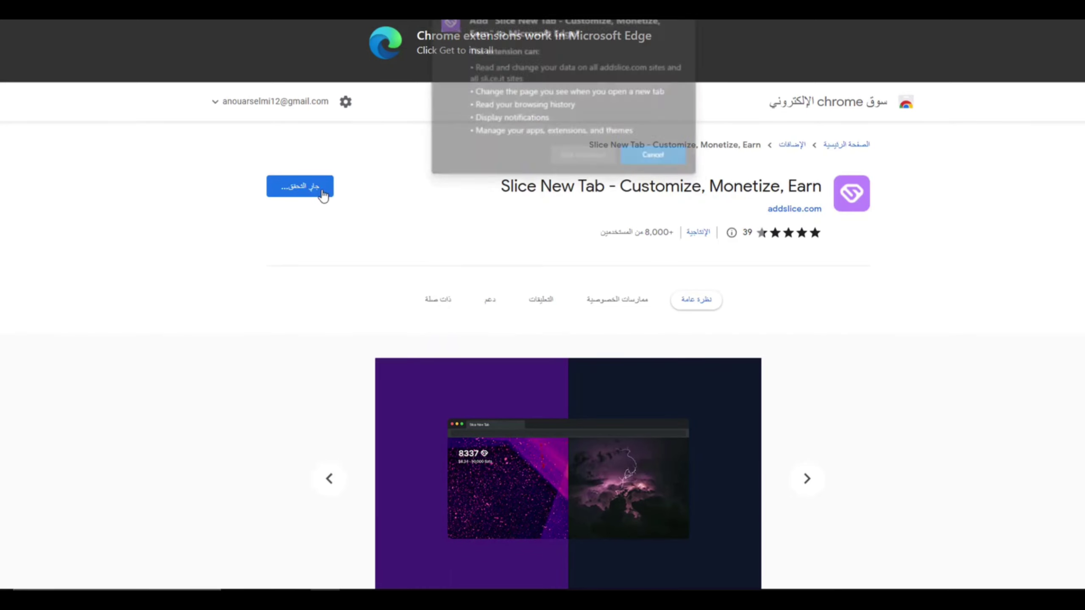
{"action": "left_click", "coordinate": [577, 154]}
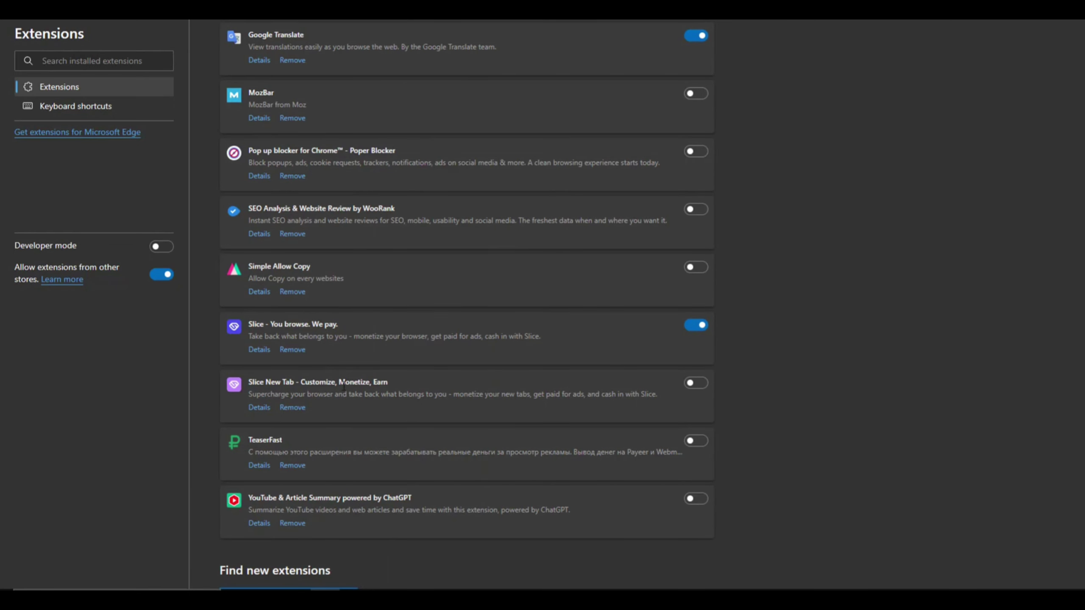
Enable Slice New Tab in Edge's extensions and open a new tab showing its page.
{"action": "left_click", "coordinate": [689, 386]}
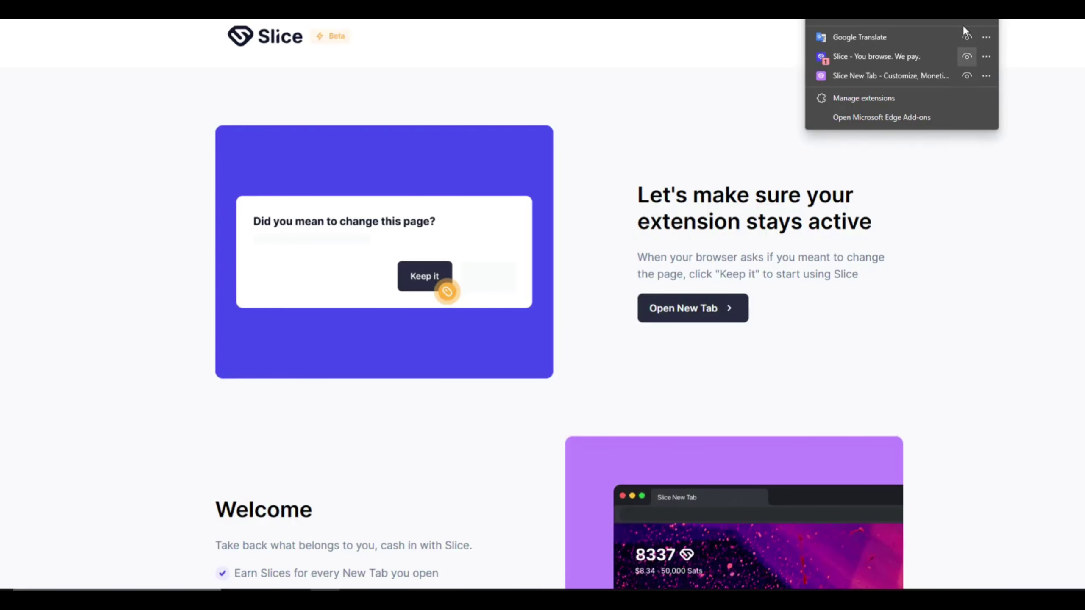
{"action": "left_click", "coordinate": [1023, 79]}
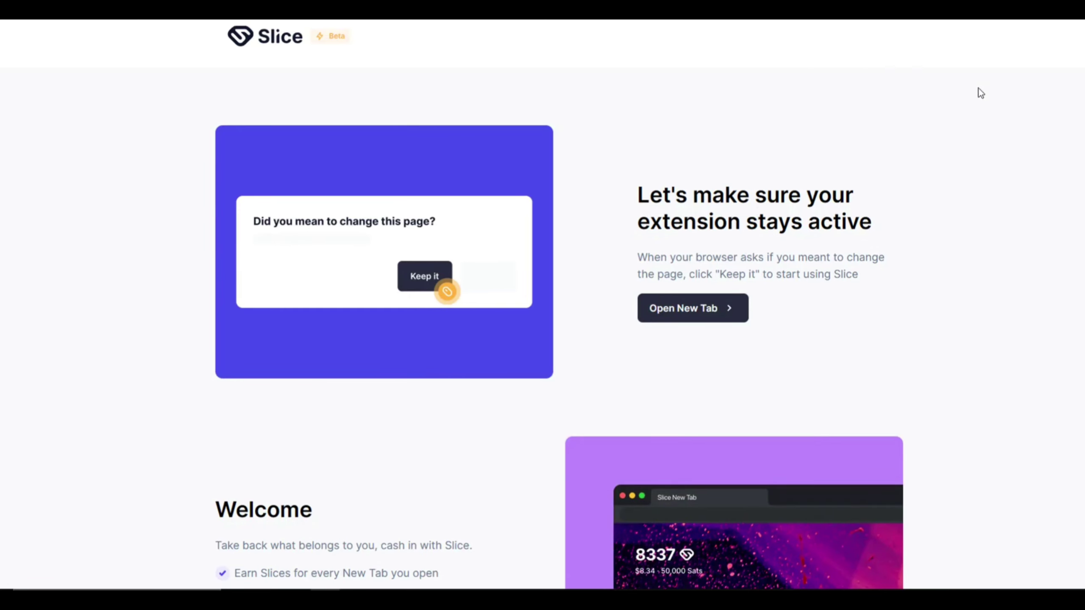
{"action": "left_click", "coordinate": [684, 313]}
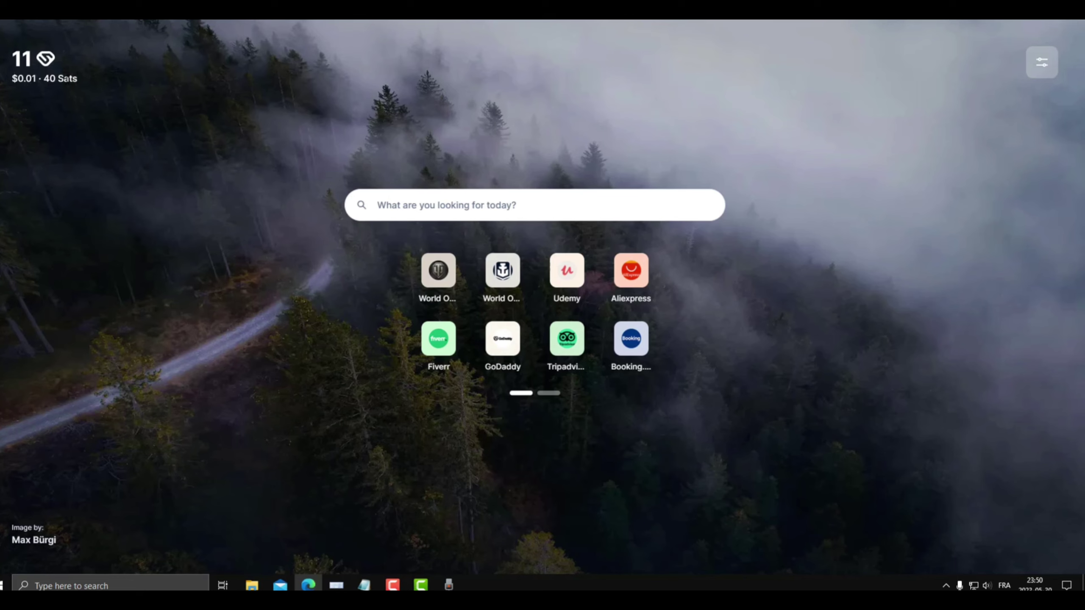
Search the web for 'arbehi' from the Slice New Tab search box.
{"action": "left_click", "coordinate": [399, 208]}
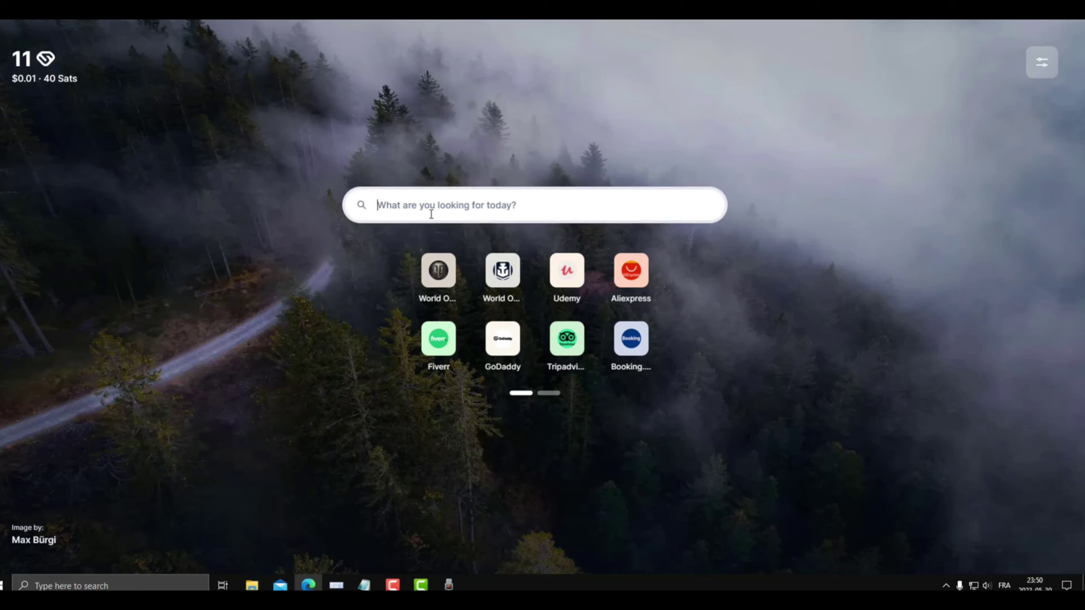
{"action": "type", "text": "arbehi"}
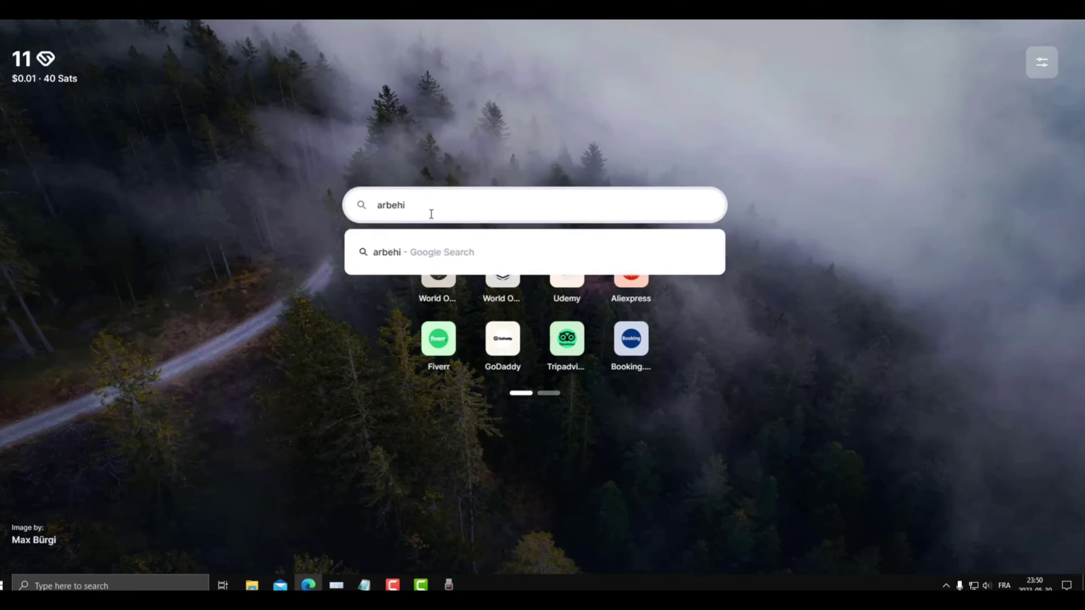
{"action": "key", "text": "Return"}
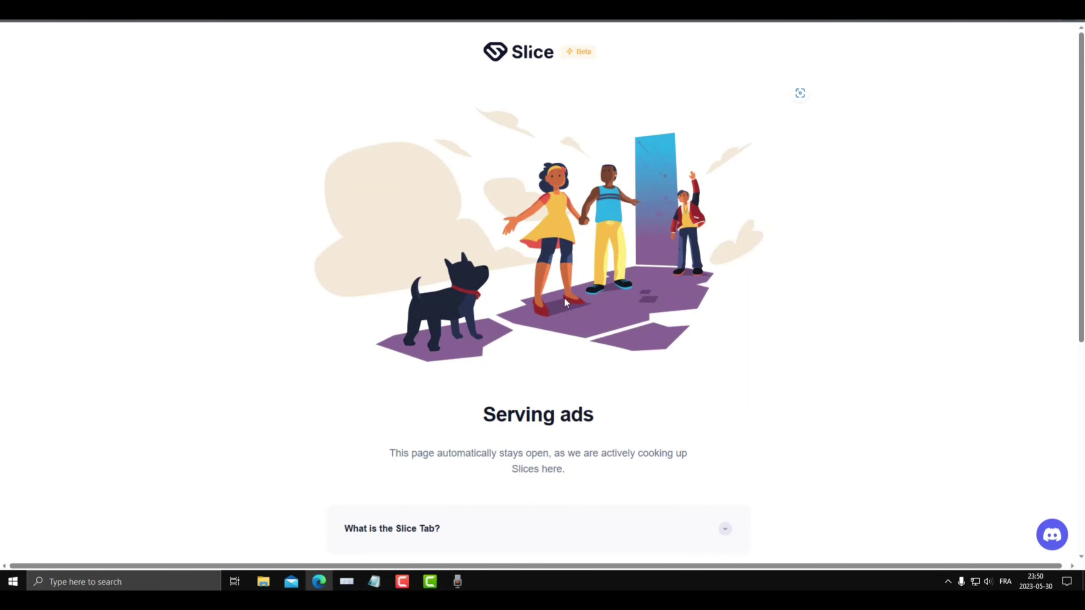
Check the 11.2-Slice balance ($0.01 · 41 Sats) and open a fresh Slice New Tab page.
{"action": "scroll", "coordinate": [565, 297], "scroll_direction": "down", "scroll_amount": 4}
{"action": "scroll", "coordinate": [565, 297], "scroll_direction": "up", "scroll_amount": 4}
{"action": "scroll", "coordinate": [503, 233], "scroll_direction": "down", "scroll_amount": 5}
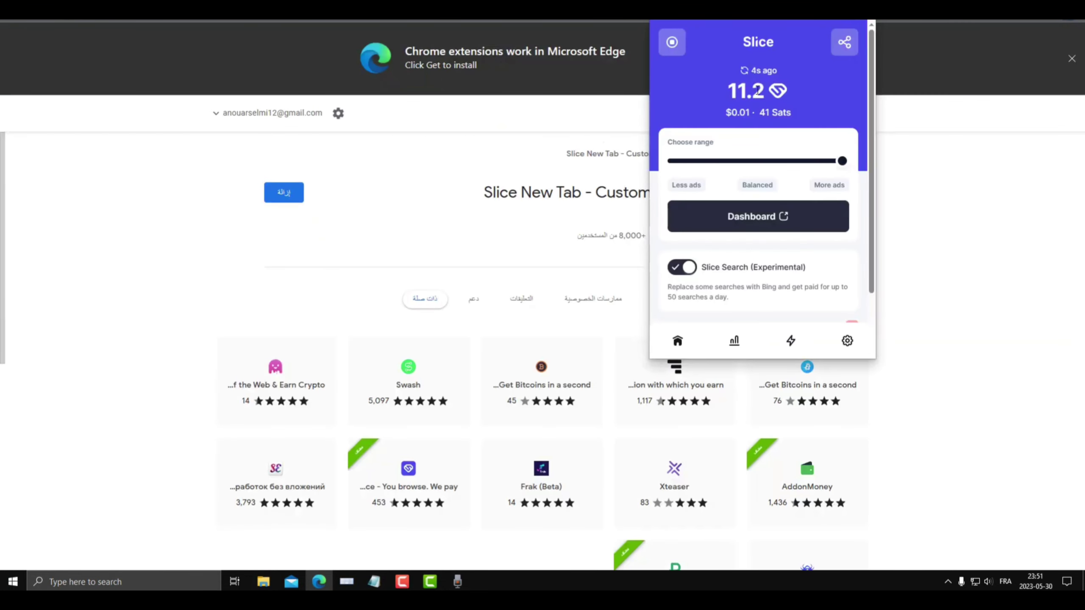
{"action": "left_click", "coordinate": [767, 111]}
{"action": "key", "text": "ctrl+t"}
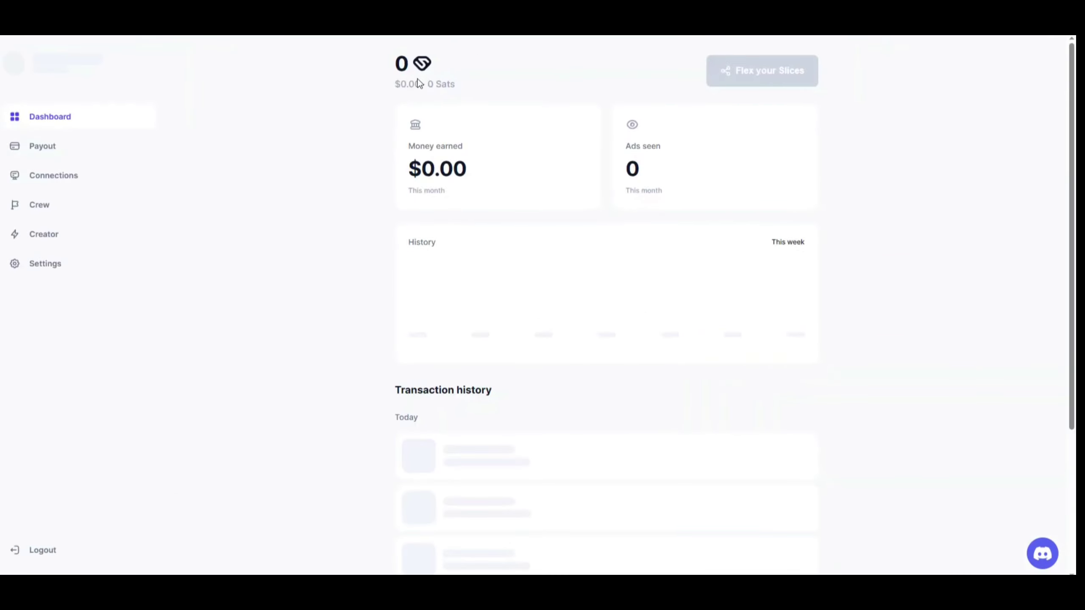
Look over the dashboard's 12.1 Slices, 6 ads seen and transactions, then go to Payout.
{"action": "mouse_move", "coordinate": [419, 123]}
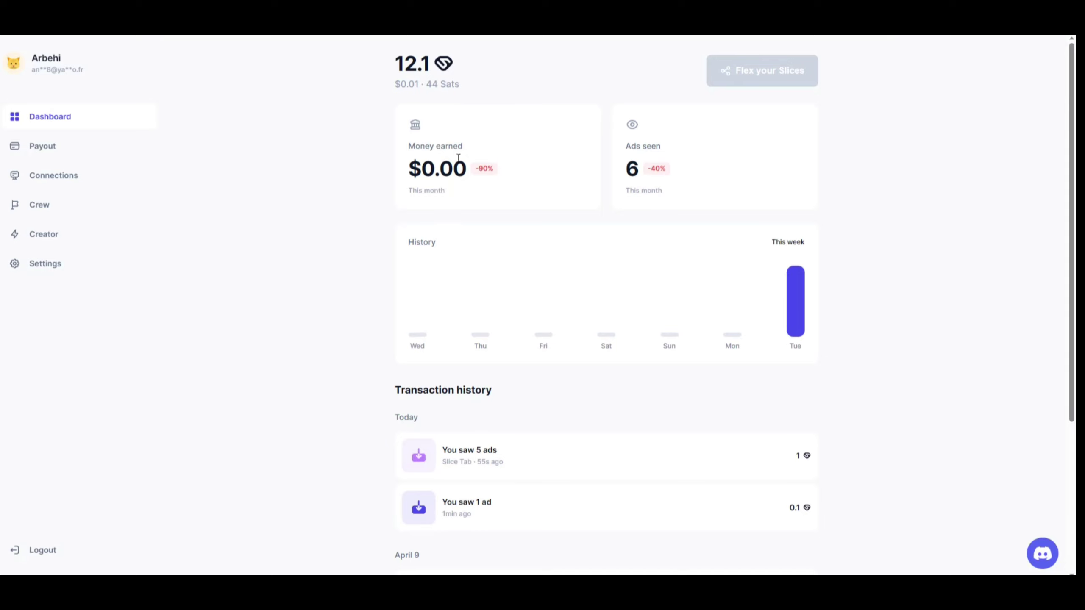
{"action": "double_click", "coordinate": [632, 168]}
{"action": "left_click", "coordinate": [714, 181]}
{"action": "scroll", "coordinate": [921, 313], "scroll_direction": "down", "scroll_amount": 4}
{"action": "scroll", "coordinate": [920, 313], "scroll_direction": "up", "scroll_amount": 4}
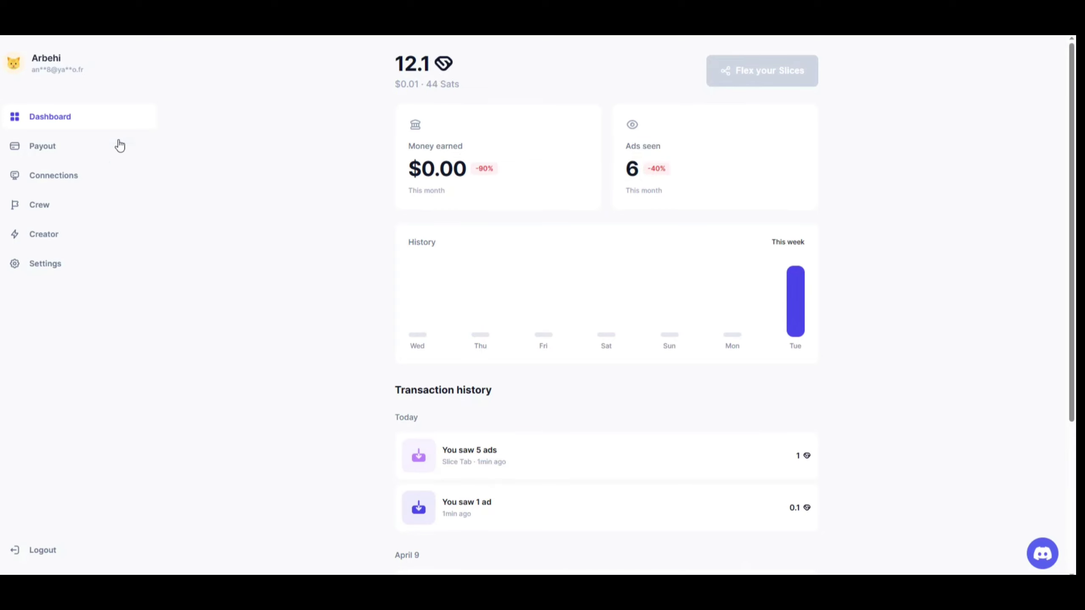
{"action": "left_click", "coordinate": [36, 148]}
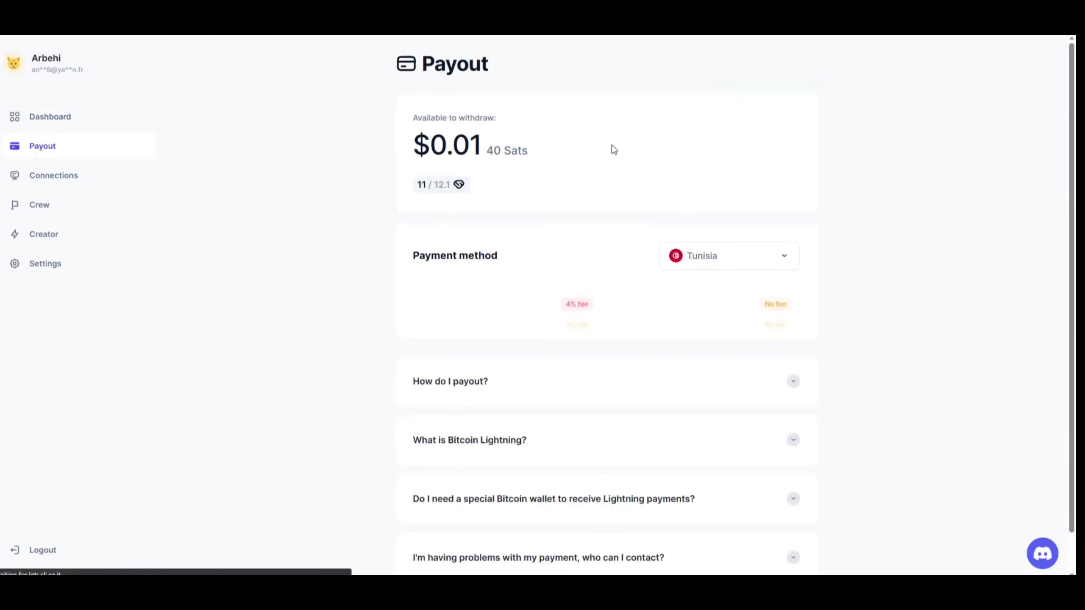
Preview the bitcoin lightning withdrawal (40 Sats, $0.00 fee) and close it without withdrawing.
{"action": "mouse_move", "coordinate": [460, 187]}
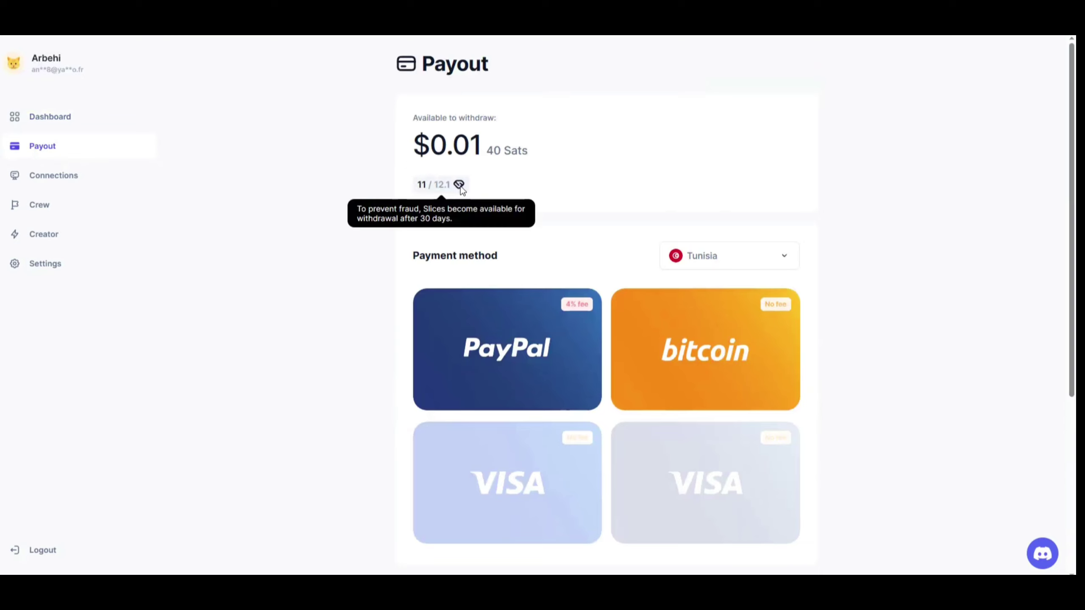
{"action": "left_click", "coordinate": [704, 349]}
{"action": "double_click", "coordinate": [498, 261]}
{"action": "left_click", "coordinate": [516, 283]}
{"action": "left_click", "coordinate": [808, 295]}
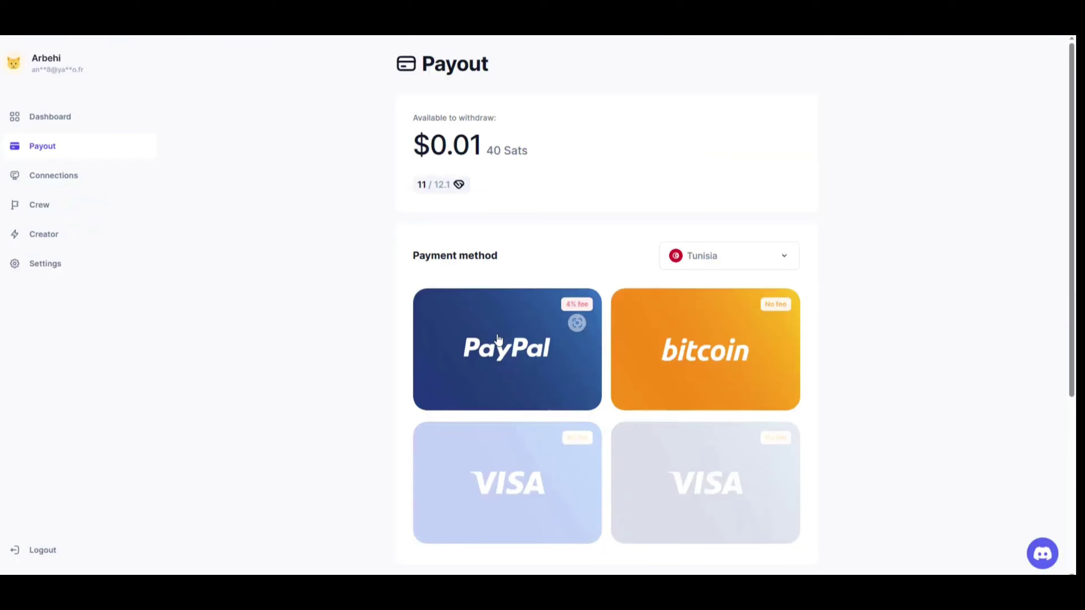
Switch the payout country to Algeria and open, then cancel, its bitcoin withdrawal.
{"action": "scroll", "coordinate": [833, 338], "scroll_direction": "down", "scroll_amount": 3}
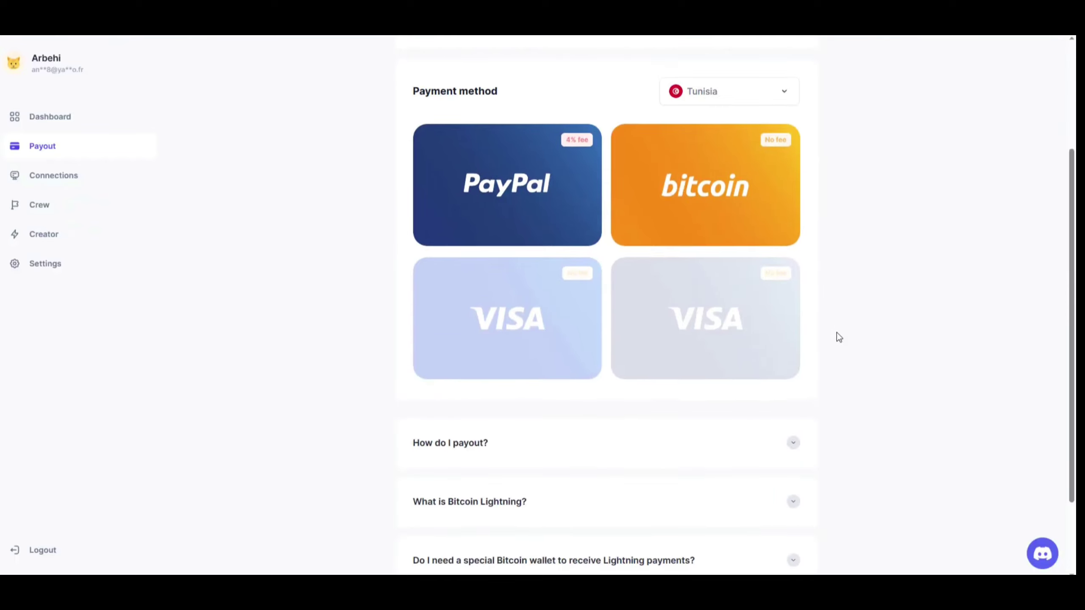
{"action": "scroll", "coordinate": [837, 336], "scroll_direction": "up", "scroll_amount": 3}
{"action": "left_click", "coordinate": [743, 257]}
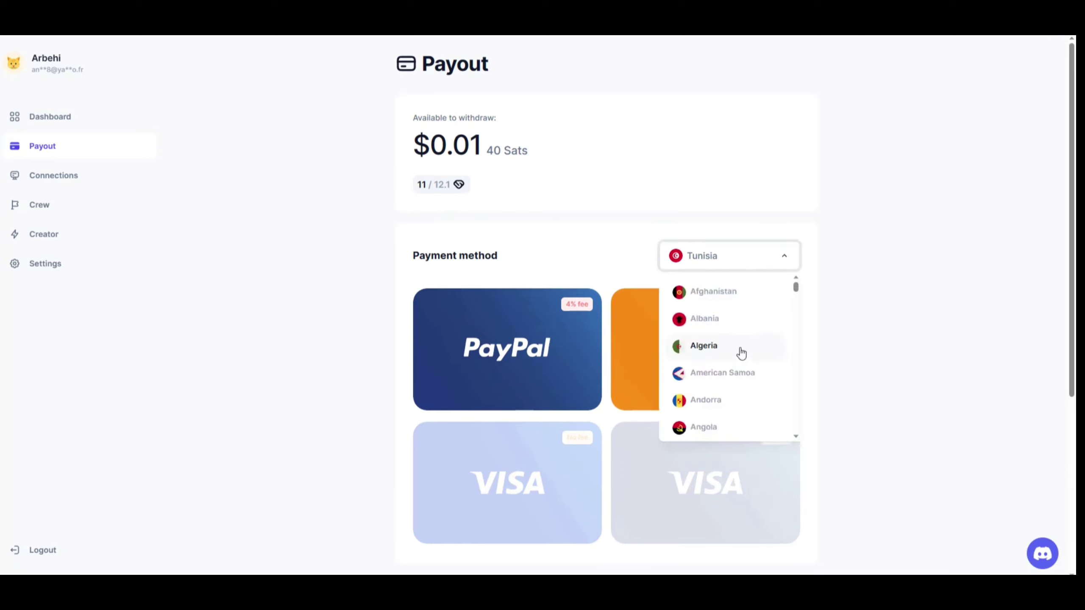
{"action": "left_click", "coordinate": [720, 350]}
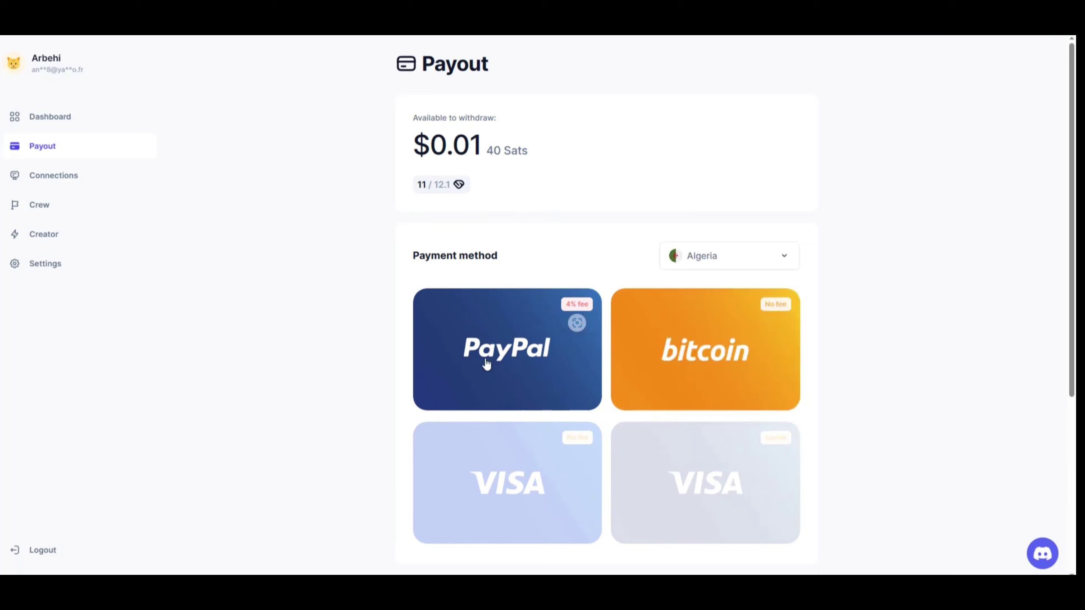
{"action": "left_click", "coordinate": [682, 335]}
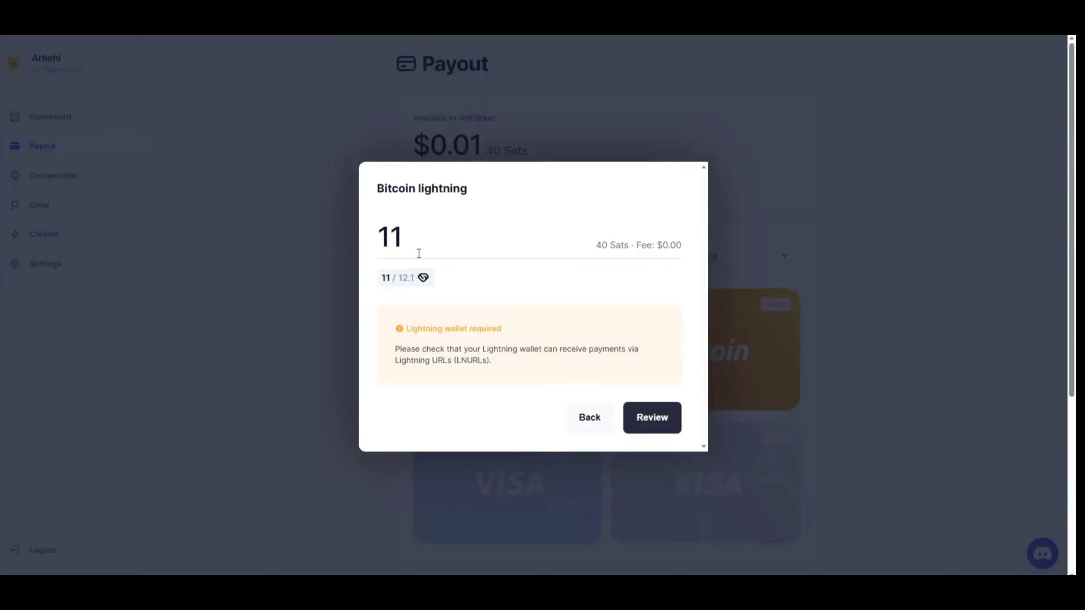
{"action": "left_click", "coordinate": [589, 417]}
Set the payout country back to Tunisia and scroll down to the FAQ.
{"action": "left_click", "coordinate": [772, 257]}
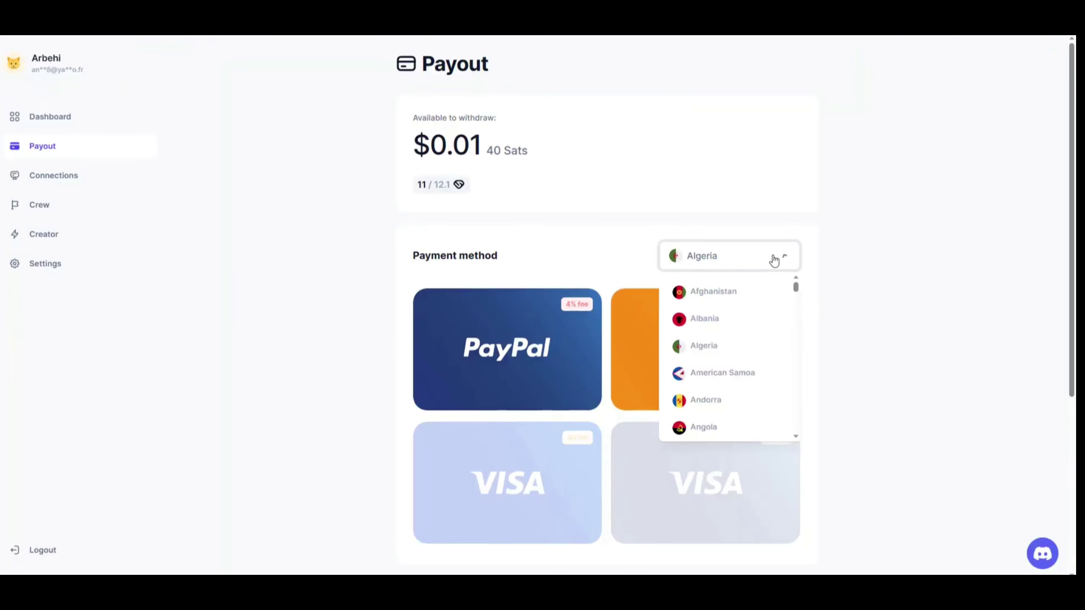
{"action": "scroll", "coordinate": [741, 294], "scroll_direction": "down", "scroll_amount": 8}
{"action": "scroll", "coordinate": [742, 296], "scroll_direction": "down", "scroll_amount": 10}
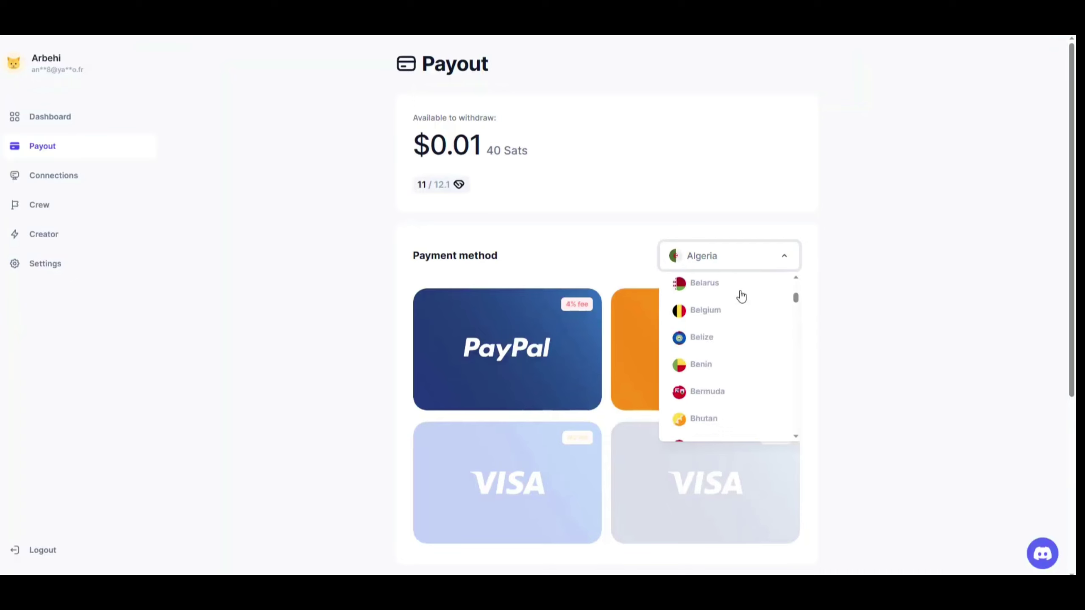
{"action": "scroll", "coordinate": [741, 296], "scroll_direction": "down", "scroll_amount": 3}
{"action": "left_click_drag", "start_coordinate": [796, 312], "coordinate": [803, 412]}
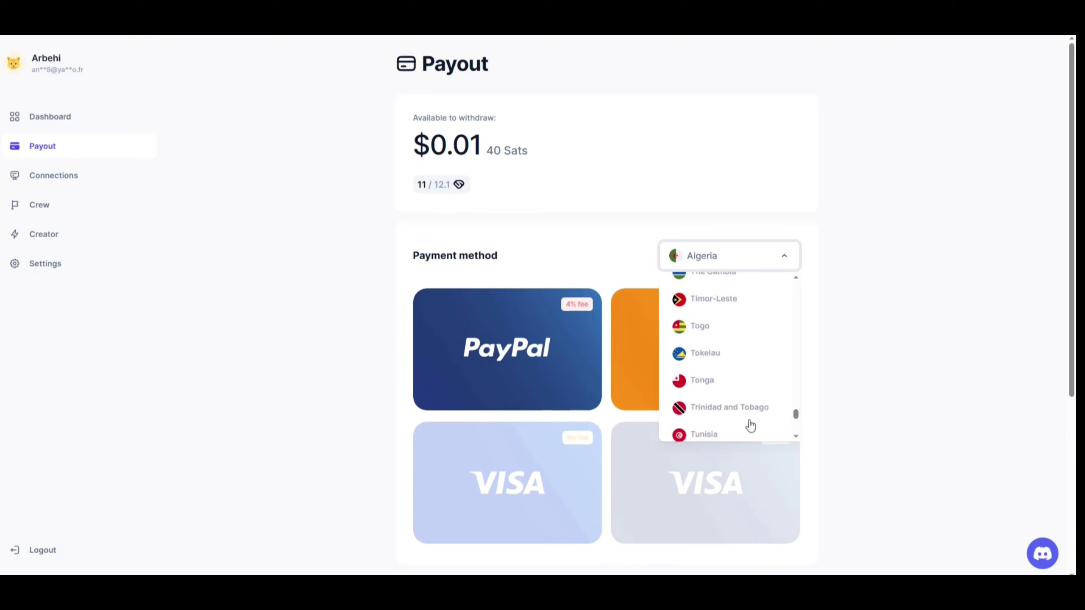
{"action": "left_click", "coordinate": [720, 436]}
{"action": "scroll", "coordinate": [642, 265], "scroll_direction": "down", "scroll_amount": 5}
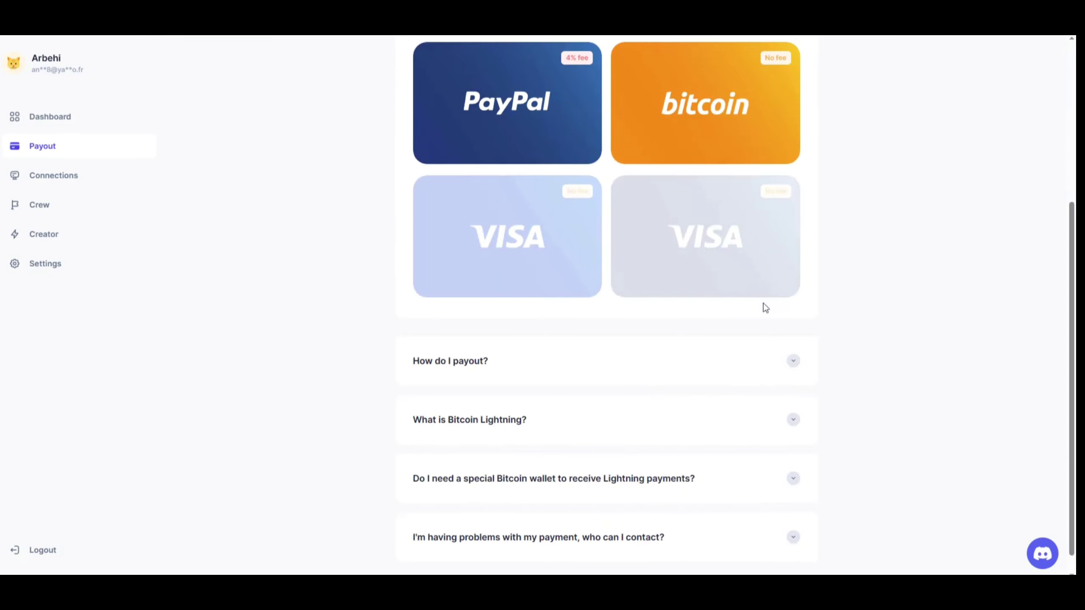
{"action": "scroll", "coordinate": [878, 305], "scroll_direction": "down", "scroll_amount": 1}
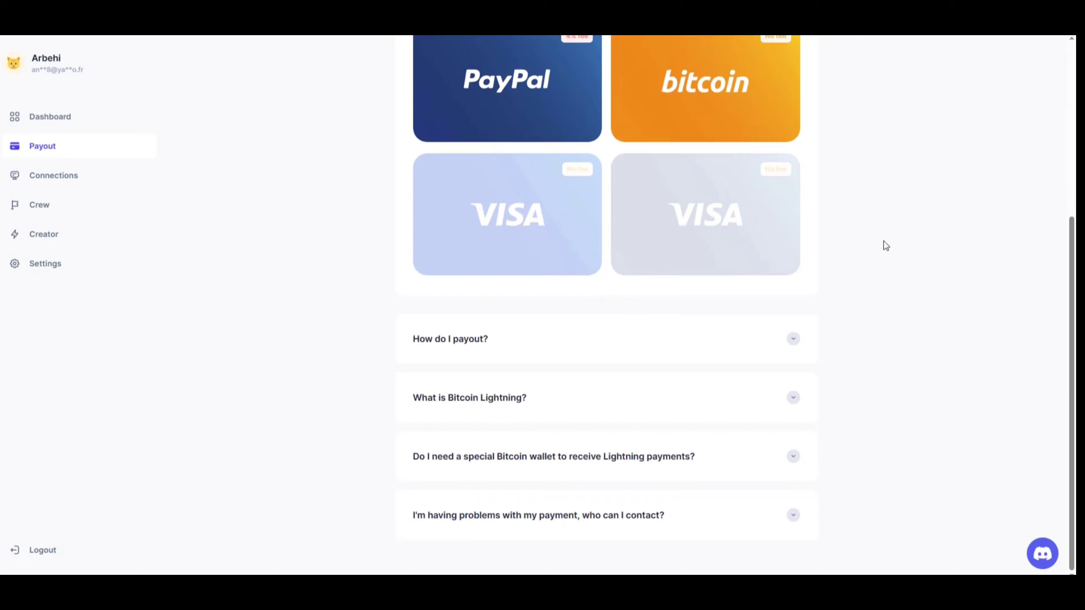